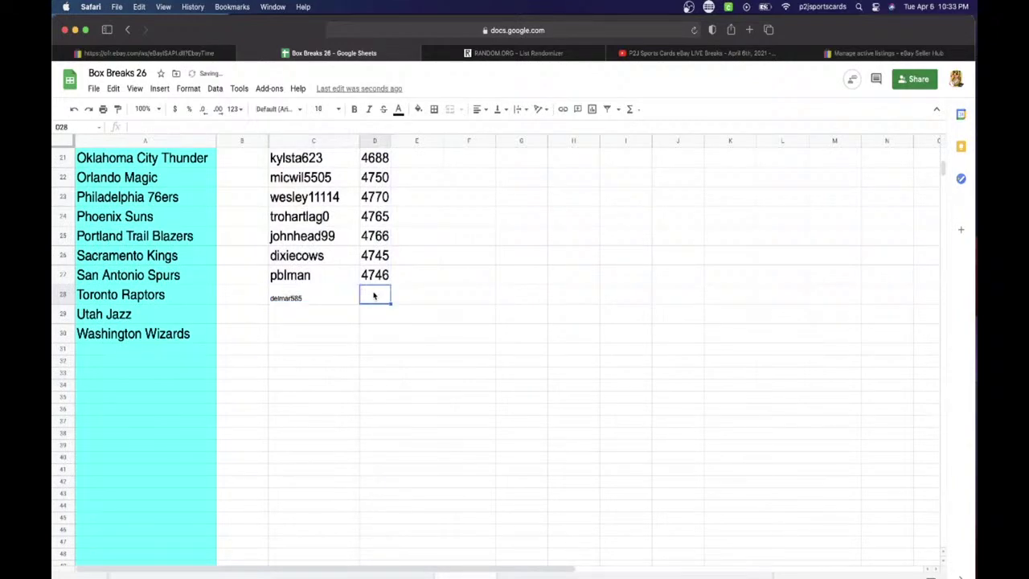
# Step: Enter the buyer's number in cell D28, in the Toronto Raptors row
pyautogui.write('4749')
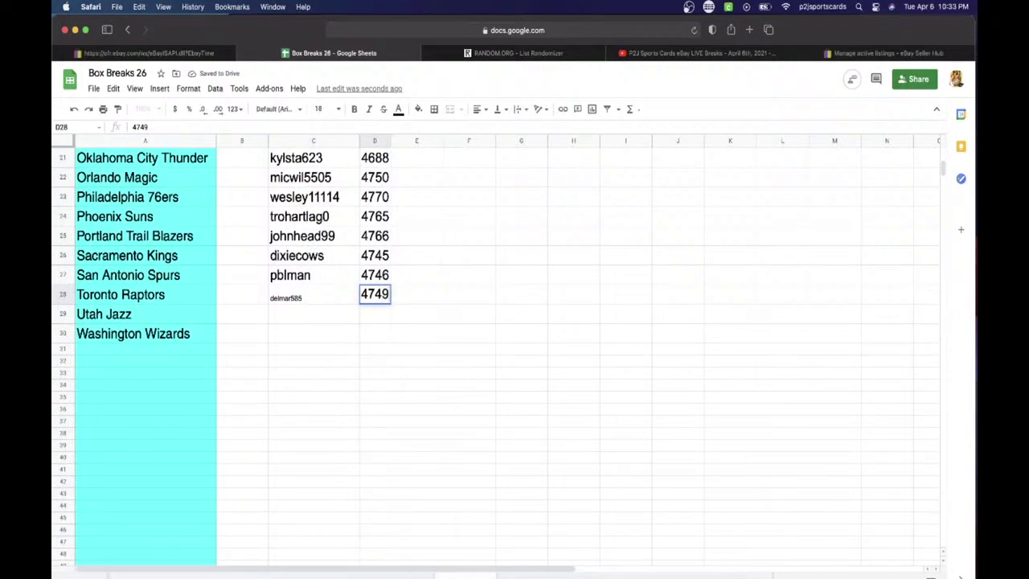
pyautogui.click(372, 333)
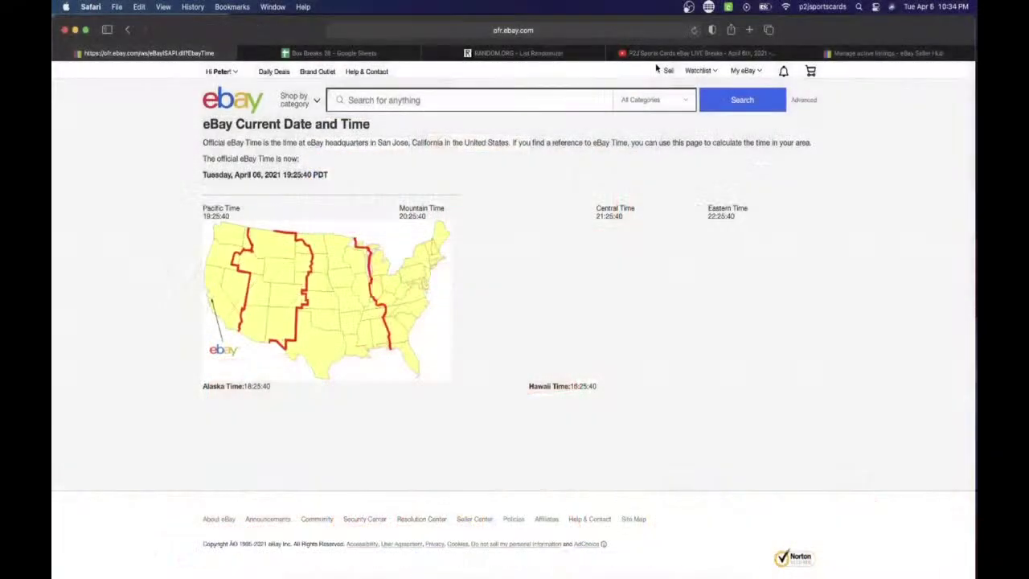
# Step: Reload the official eBay time page and return to the Box Breaks 26 spreadsheet
pyautogui.click(694, 29)
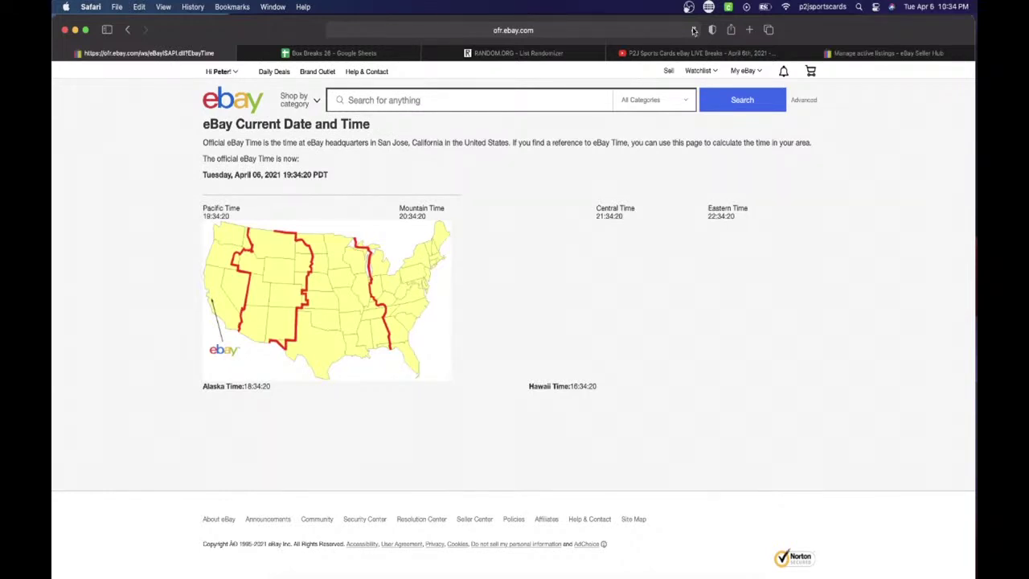
pyautogui.click(333, 55)
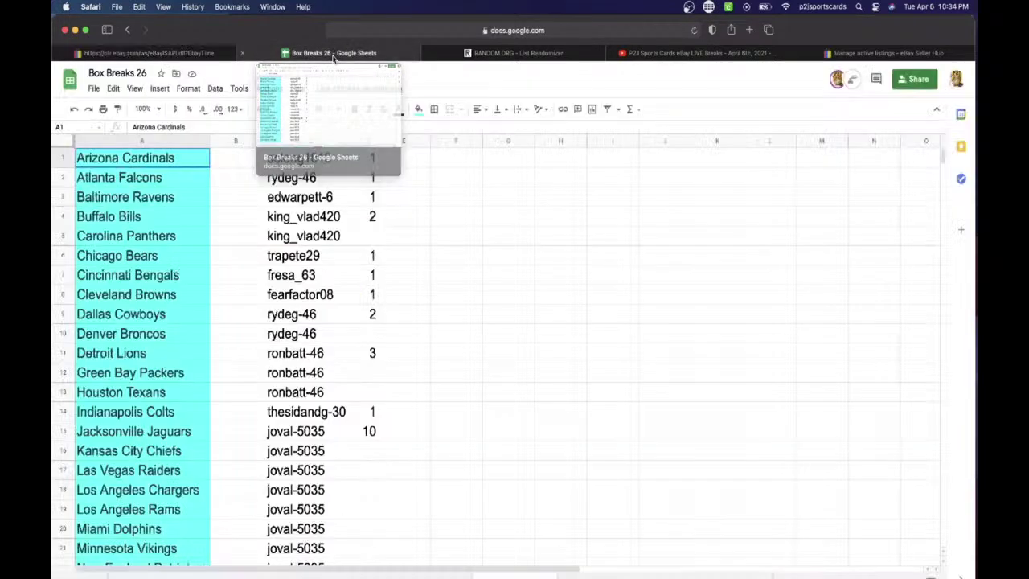
# Step: Review the buyer usernames in column C of the football team sheet, from row 1 through row 32
pyautogui.click(312, 159)
pyautogui.click(316, 178)
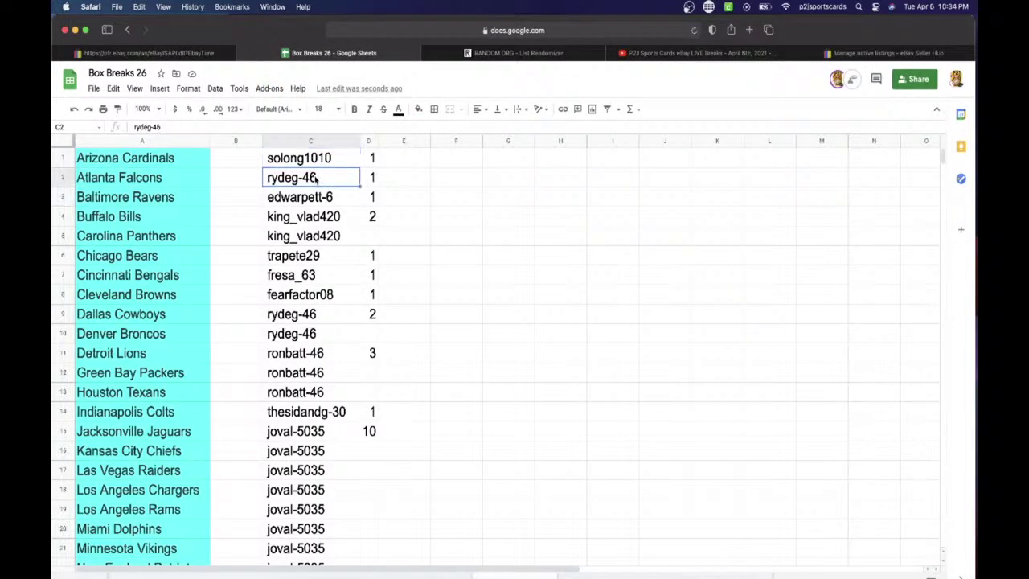
pyautogui.press('Down')
pyautogui.press('Down')
pyautogui.press('Down')
pyautogui.press('Down')
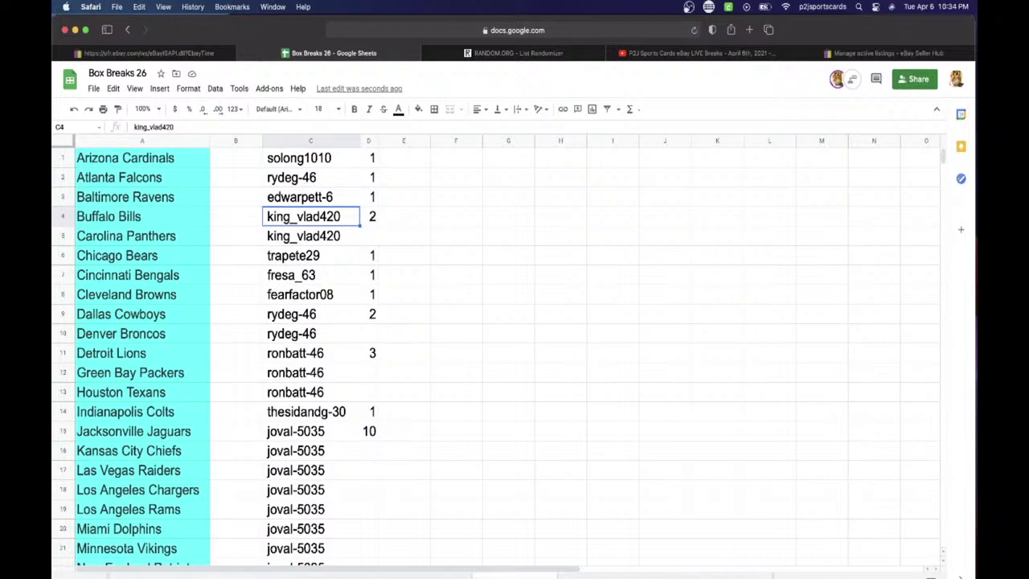
pyautogui.press('Down')
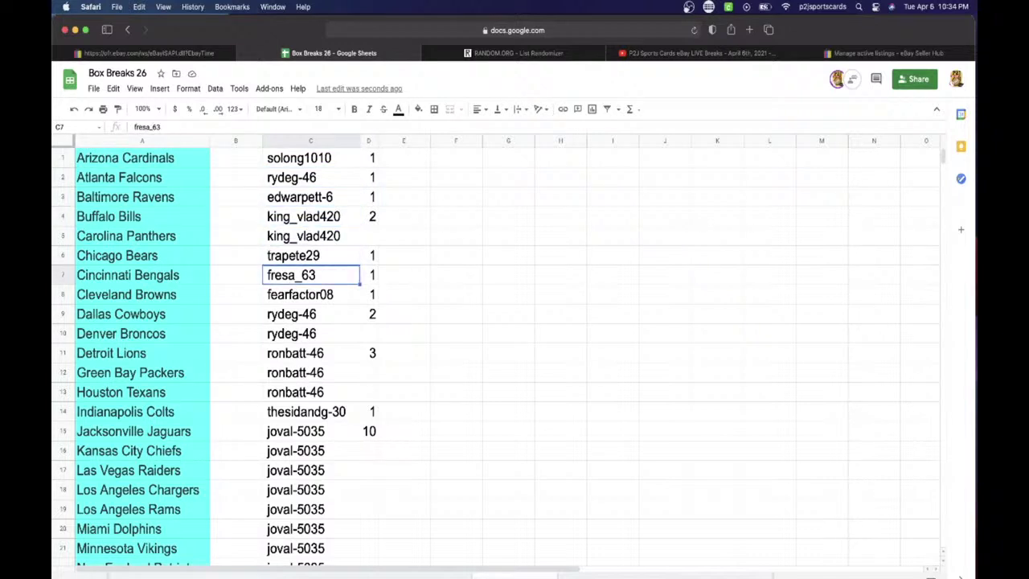
pyautogui.press('Down')
pyautogui.press('Down')
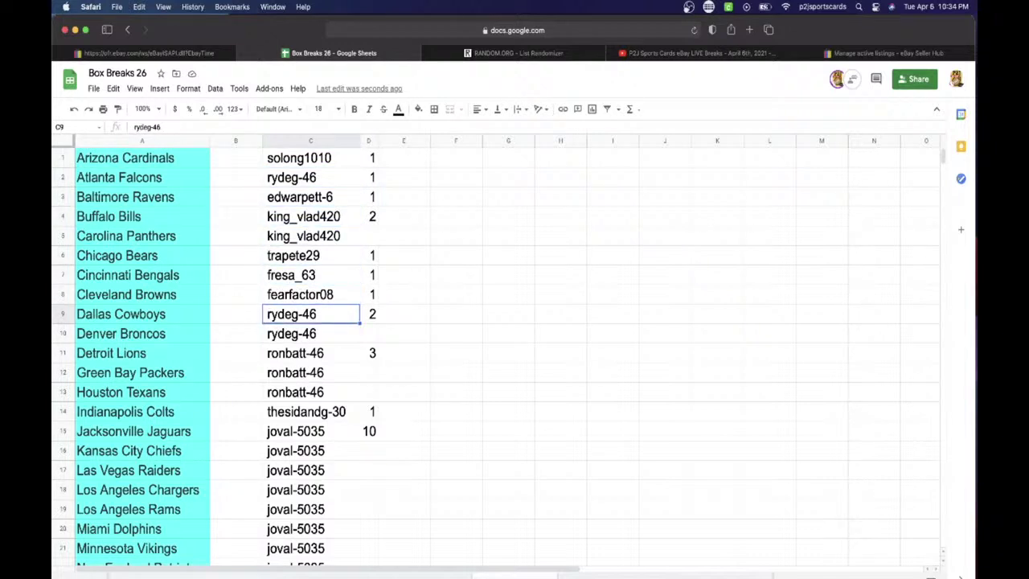
pyautogui.press('Down')
pyautogui.press('Down')
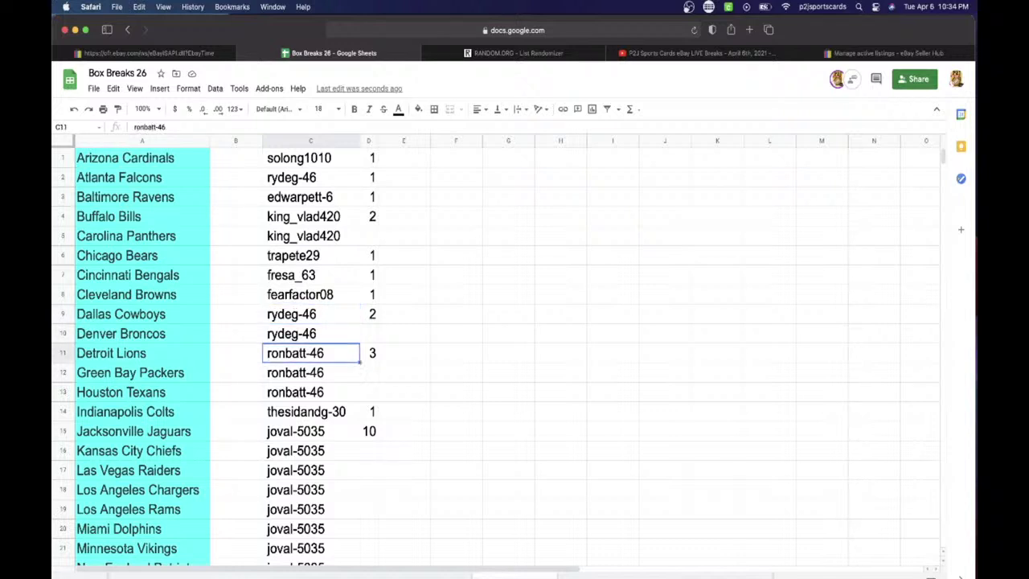
pyautogui.press('Down')
pyautogui.scroll(-3, 291, 285)
pyautogui.click(302, 311)
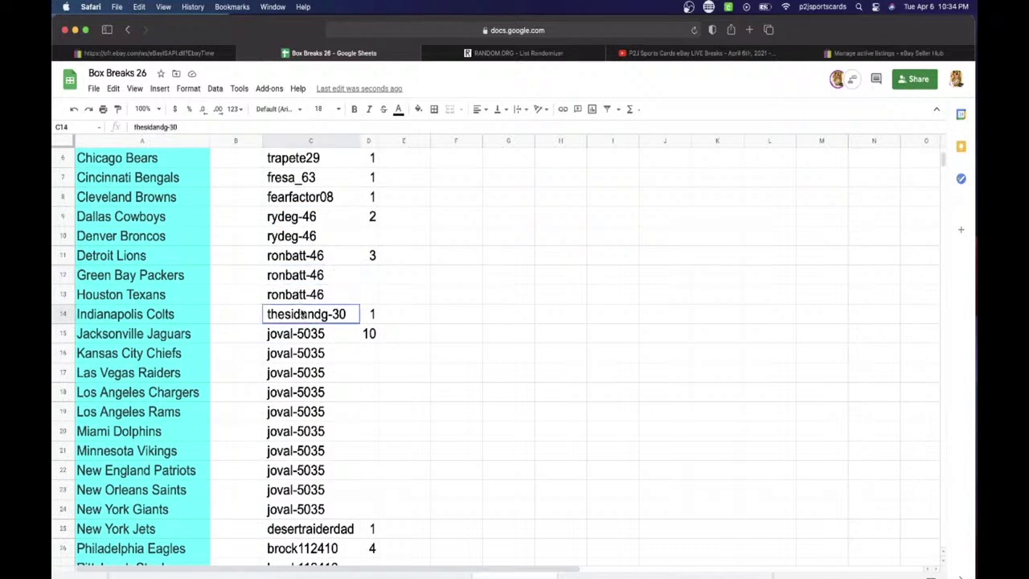
pyautogui.scroll(-3, 308, 241)
pyautogui.click(312, 235)
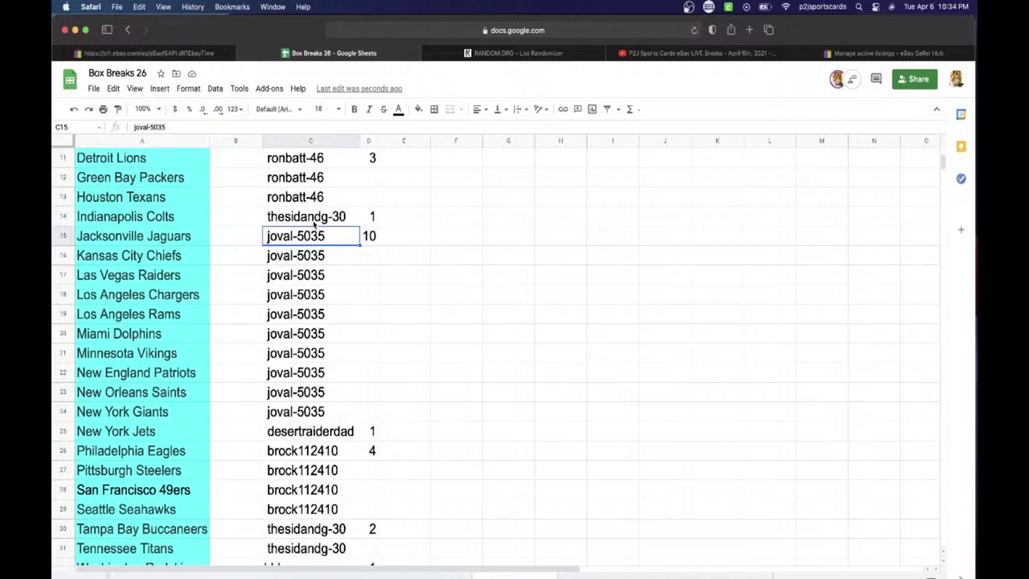
pyautogui.scroll(-5, 314, 235)
pyautogui.click(316, 255)
pyautogui.click(319, 276)
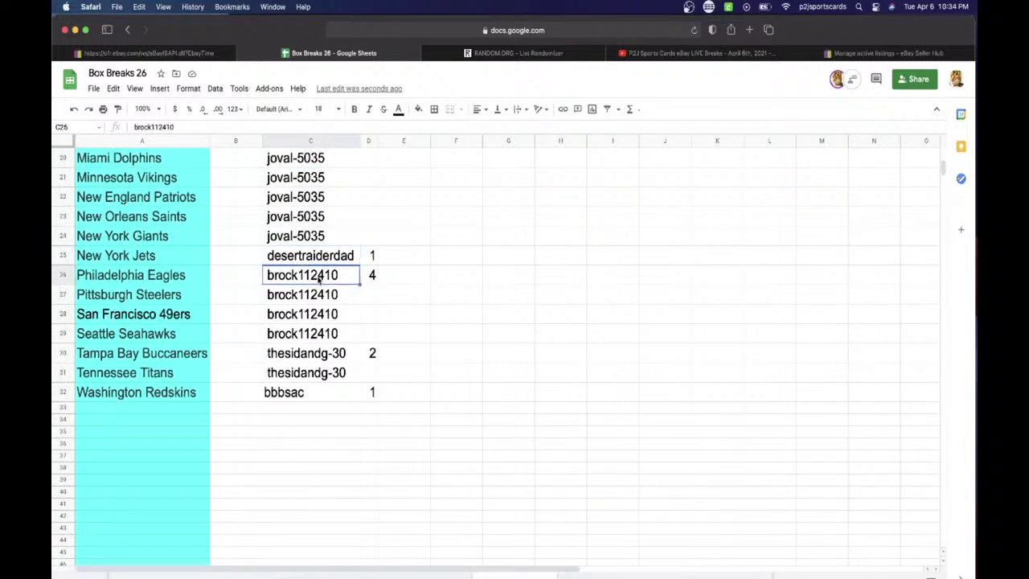
pyautogui.scroll(-1, 319, 278)
pyautogui.click(318, 320)
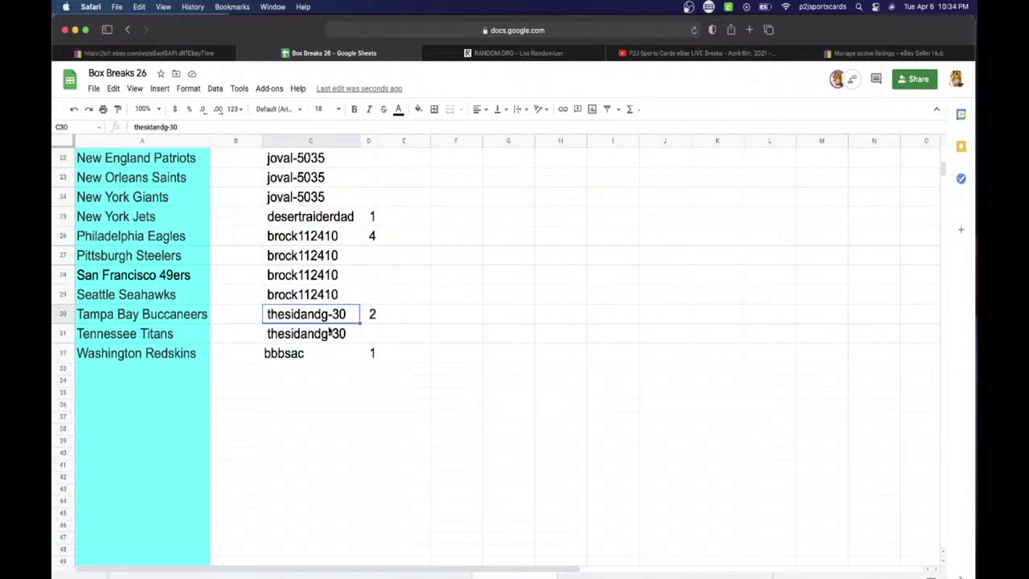
pyautogui.click(323, 354)
pyautogui.scroll(1, 316, 398)
pyautogui.scroll(10, 316, 402)
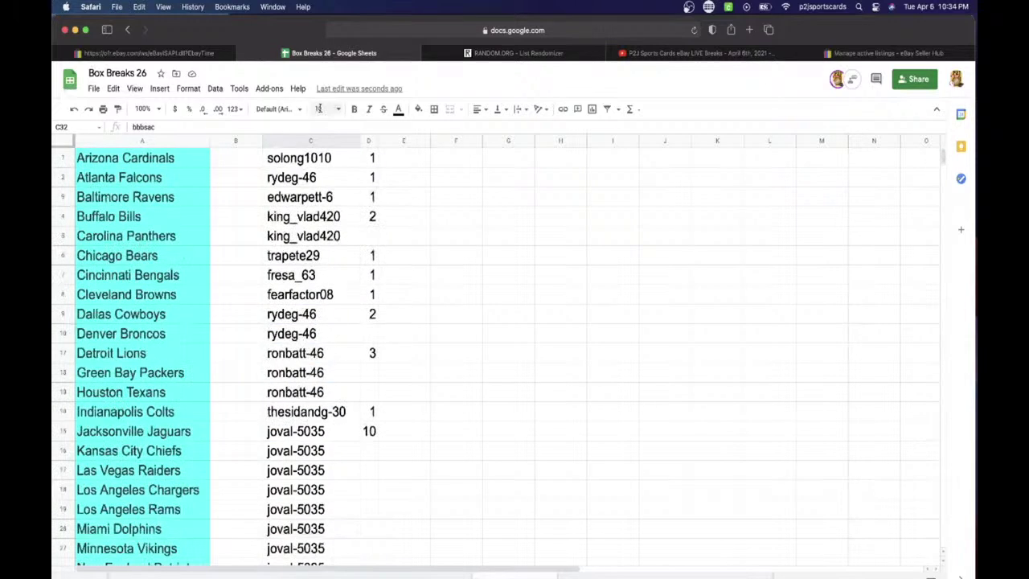
# Step: Copy the whole column C of buyer usernames into the list items field of the RANDOM.ORG List Randomizer
pyautogui.click(314, 141)
pyautogui.press('cmd+c')
pyautogui.scroll(-8, 313, 142)
pyautogui.scroll(8, 314, 142)
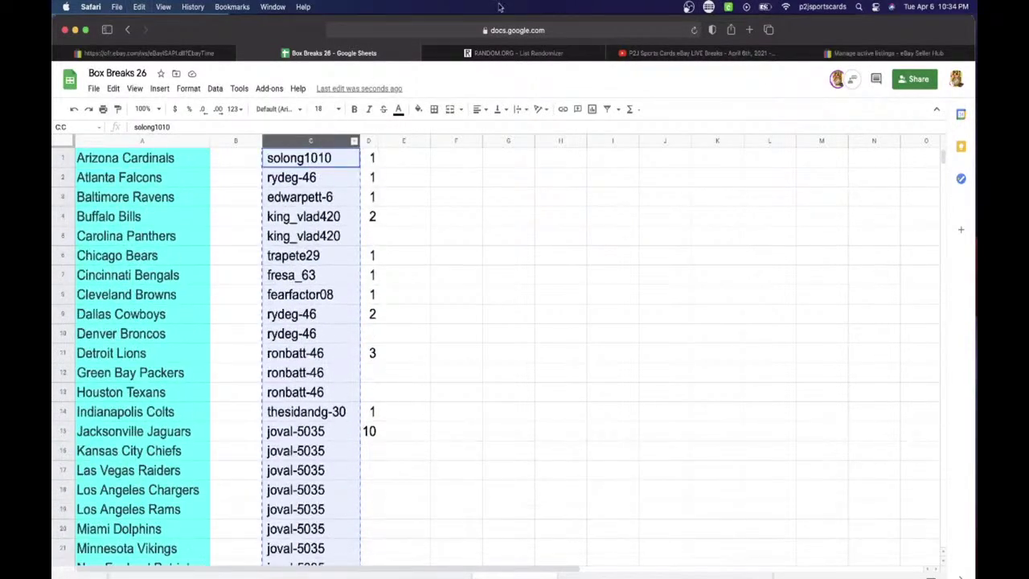
pyautogui.click(501, 53)
pyautogui.click(409, 317)
pyautogui.scroll(10, 409, 318)
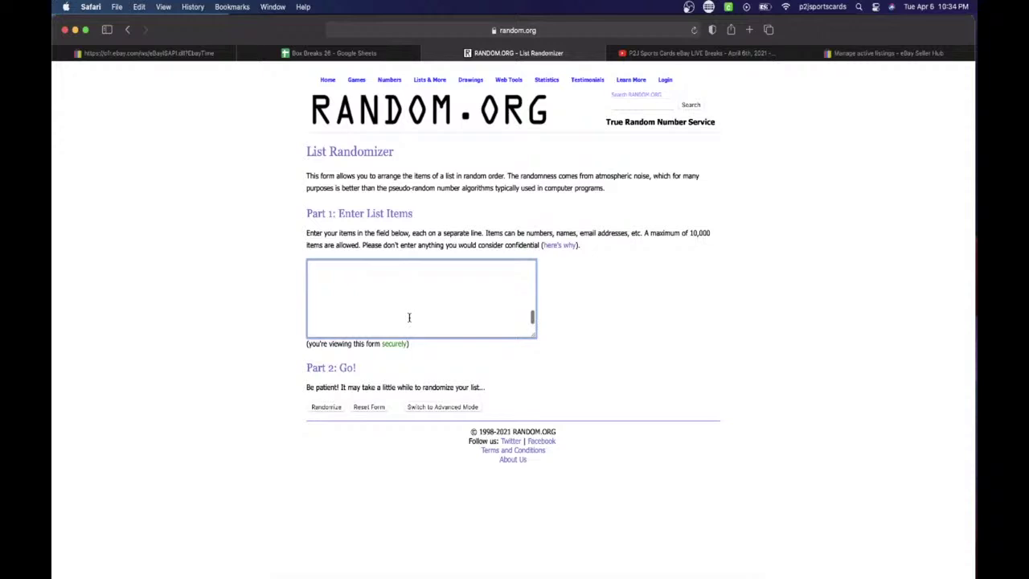
pyautogui.scroll(-5, 409, 318)
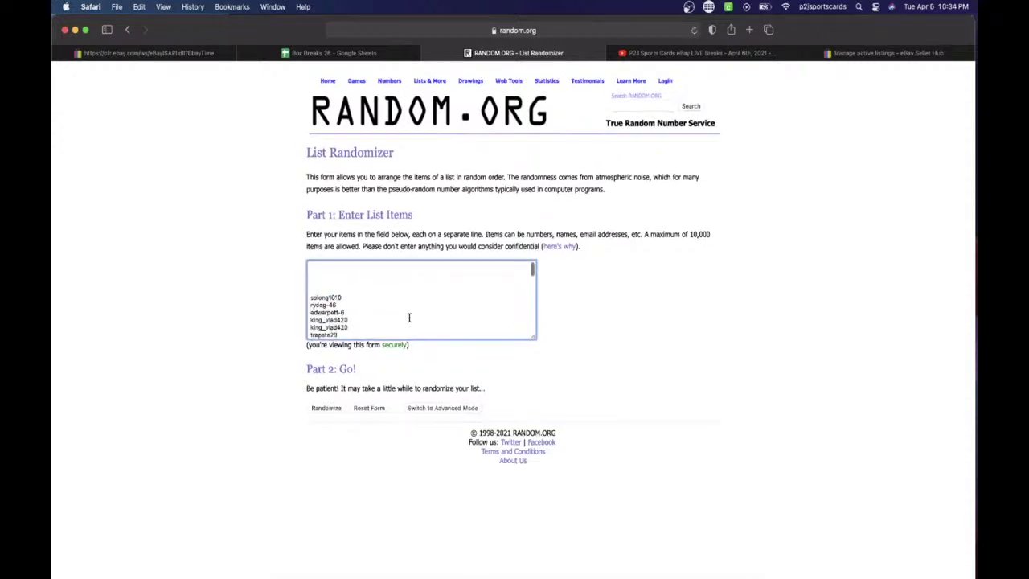
pyautogui.scroll(-5, 351, 281)
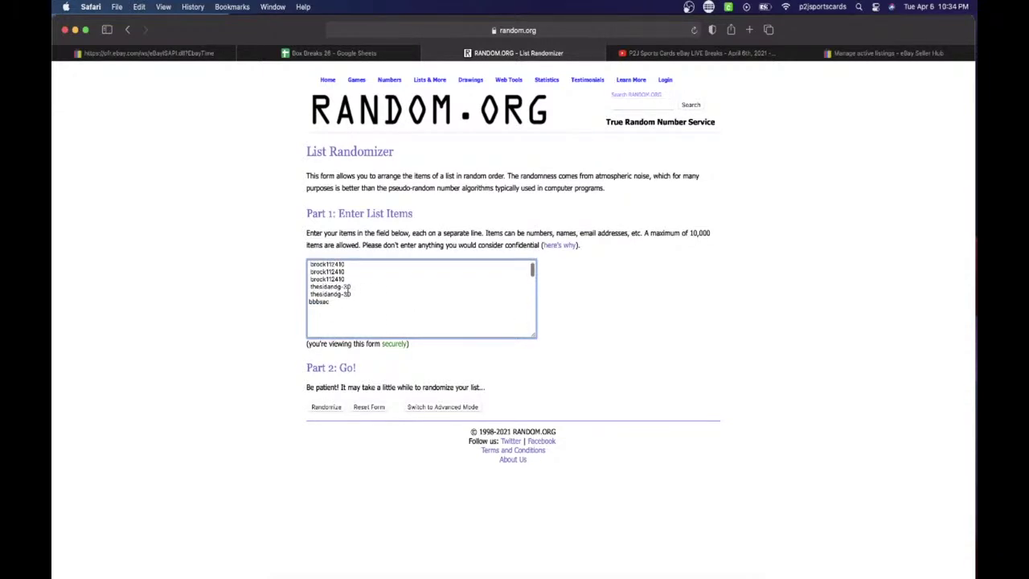
# Step: Randomize the list of buyer usernames seven times in a row
pyautogui.click(325, 408)
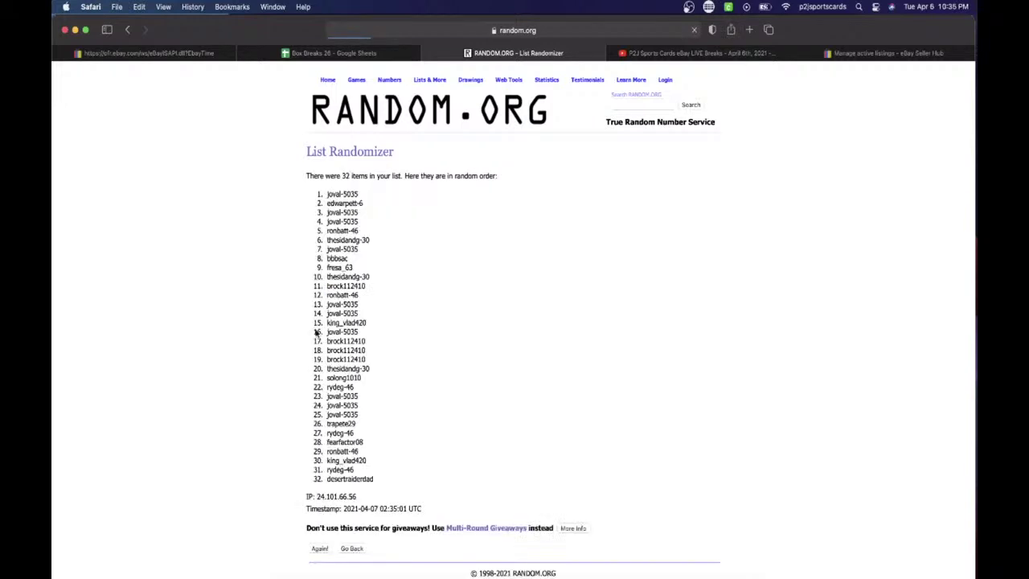
pyautogui.scroll(-1, 320, 362)
pyautogui.click(320, 524)
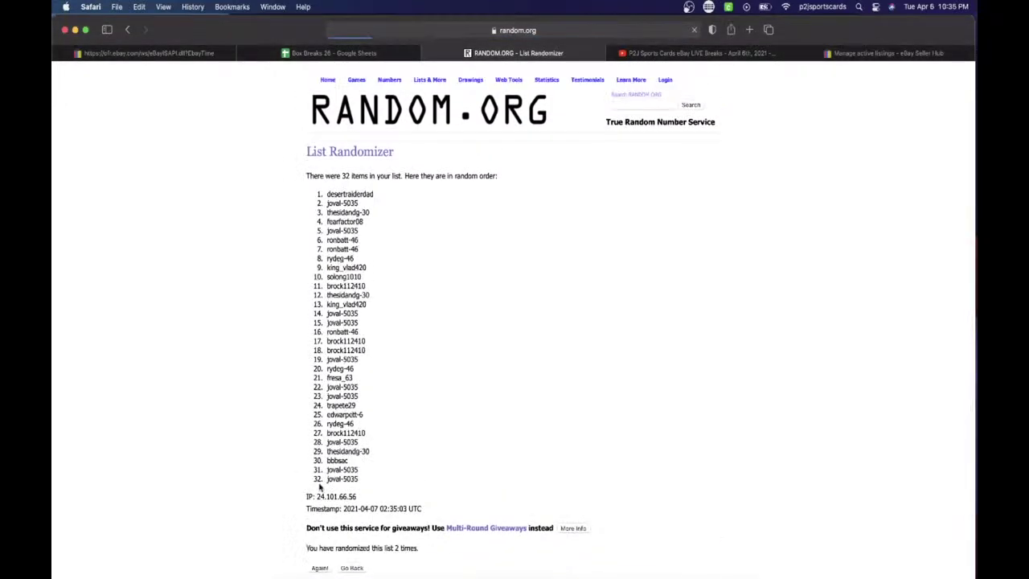
pyautogui.scroll(-1, 320, 523)
pyautogui.click(320, 523)
pyautogui.scroll(-2, 323, 486)
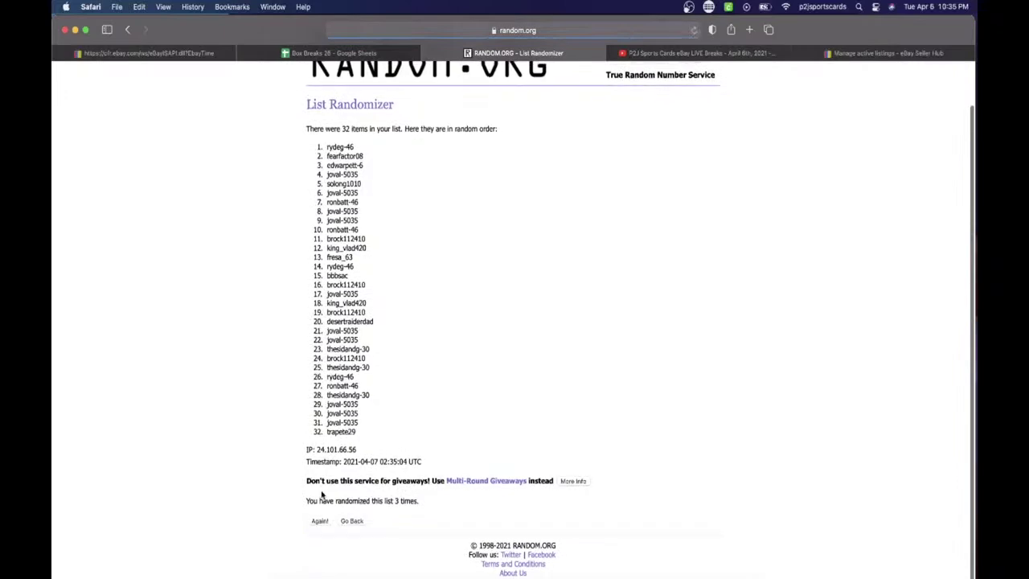
pyautogui.click(318, 520)
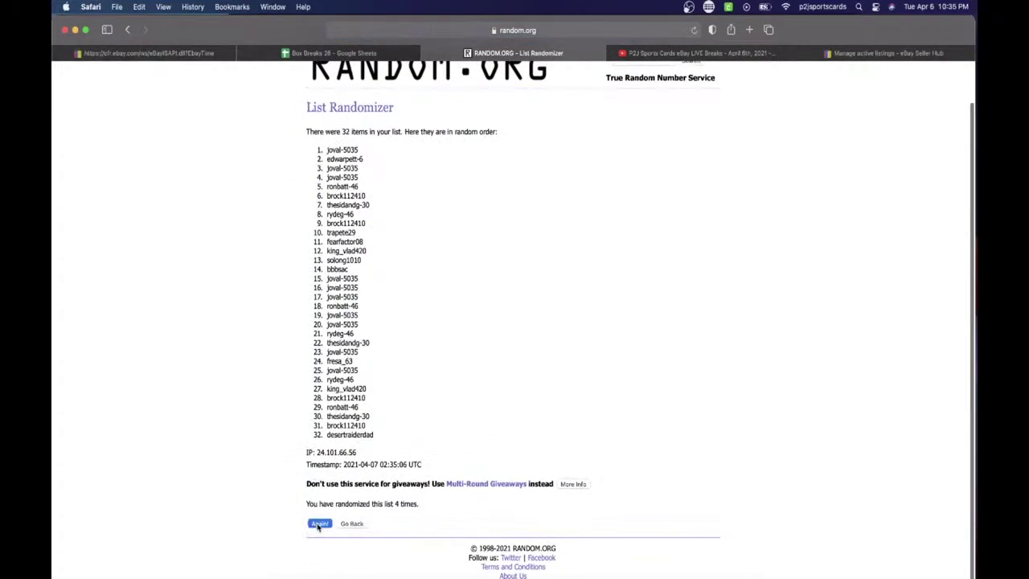
pyautogui.click(319, 520)
pyautogui.click(319, 524)
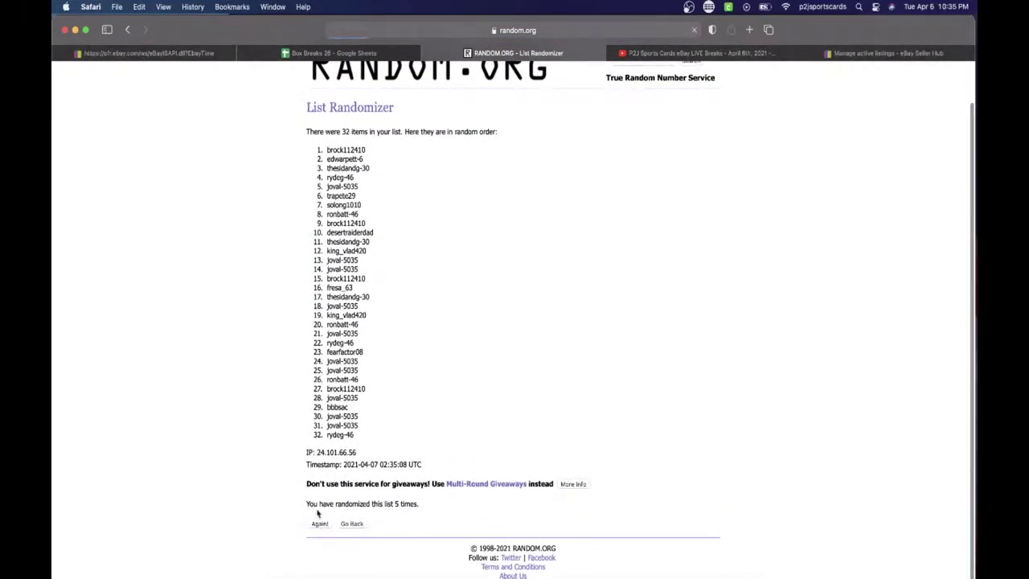
pyautogui.click(319, 523)
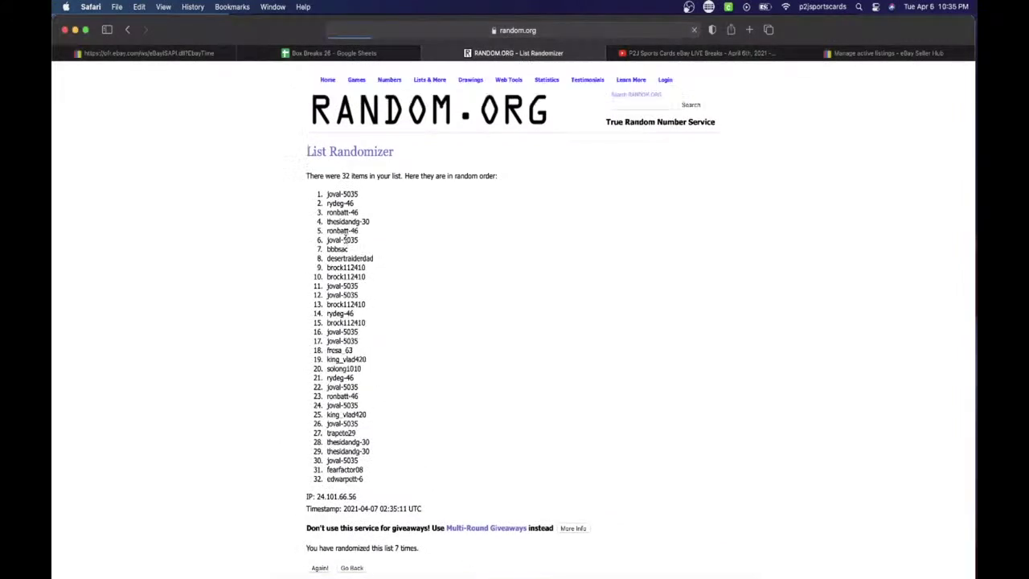
# Step: Copy all 32 usernames of the final random order and paste them into column B of the Box Breaks 26 spreadsheet
pyautogui.moveTo(327, 194); pyautogui.dragTo(396, 478)
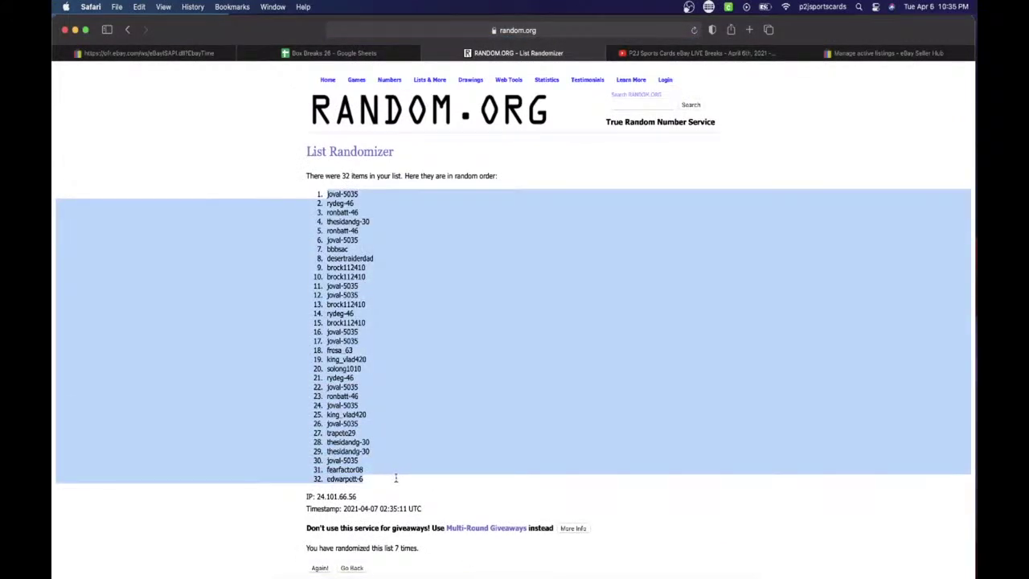
pyautogui.click(385, 53)
pyautogui.click(247, 142)
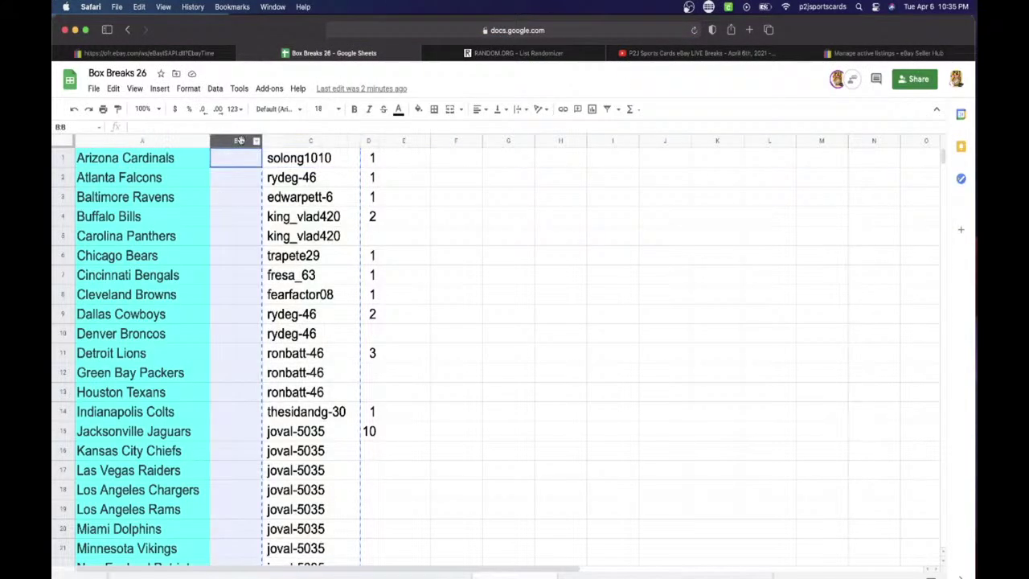
pyautogui.press('super+v')
# Step: Set the pasted usernames in B1:B32 to font size 18 and fit column B's width to its contents
pyautogui.click(322, 109)
pyautogui.click(320, 276)
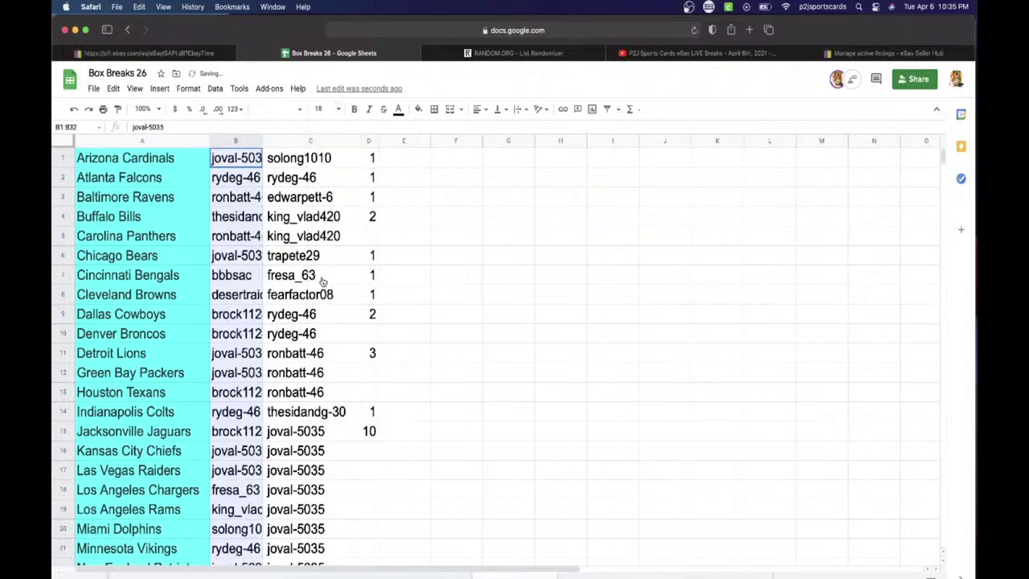
pyautogui.doubleClick(262, 142)
pyautogui.scroll(-5, 249, 196)
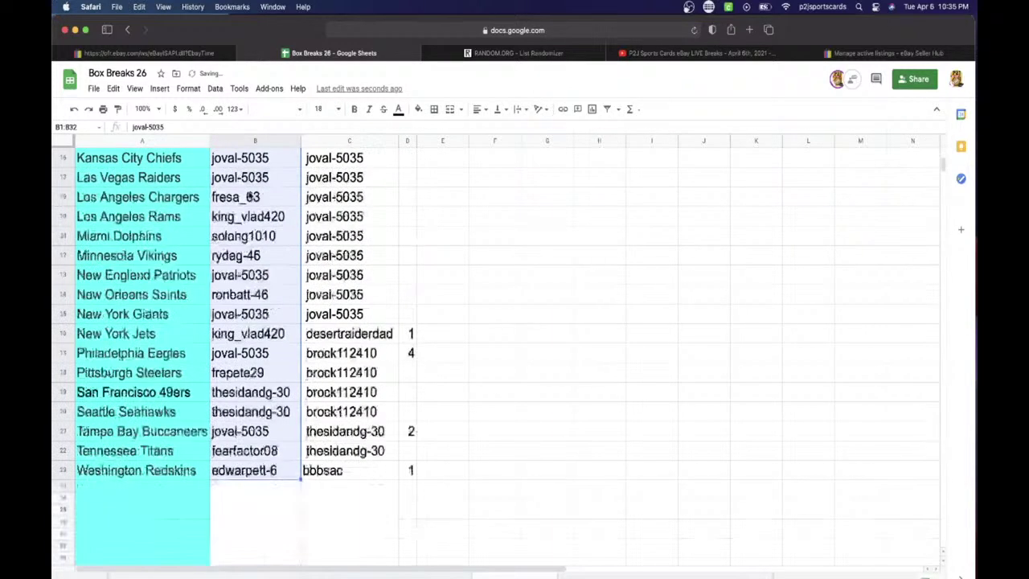
pyautogui.scroll(5, 249, 195)
# Step: Review each team's assigned buyer in column B row by row, from Arizona Cardinals in B1 to Washington Redskins in B32
pyautogui.click(245, 159)
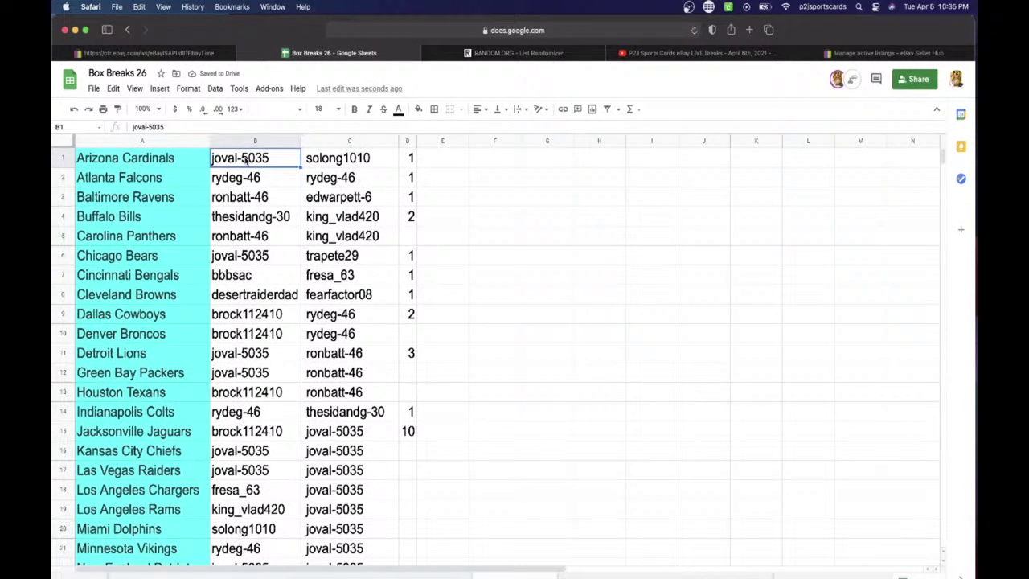
pyautogui.press('Down')
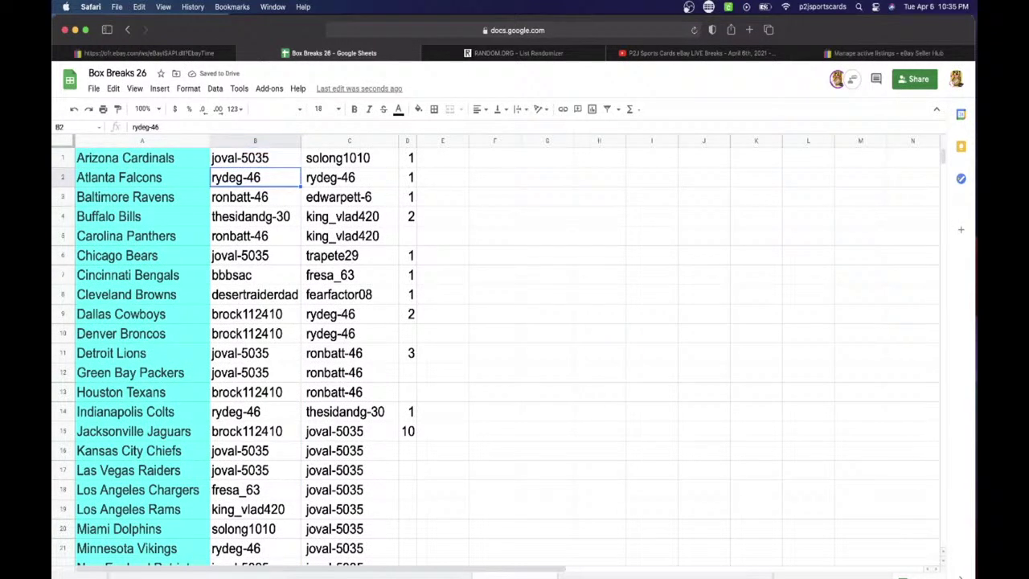
pyautogui.press('Down')
pyautogui.press('Down')
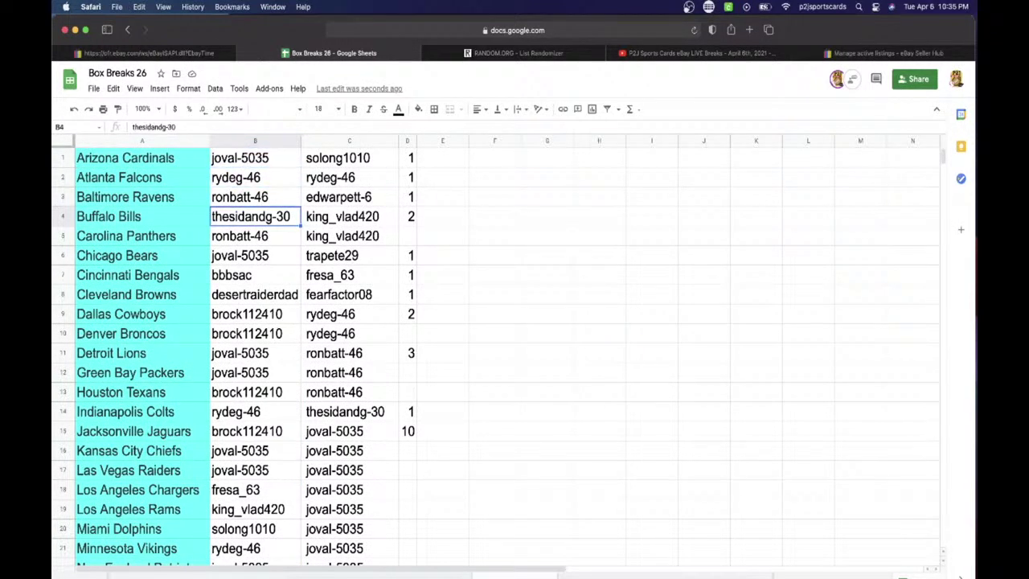
pyautogui.press('Down')
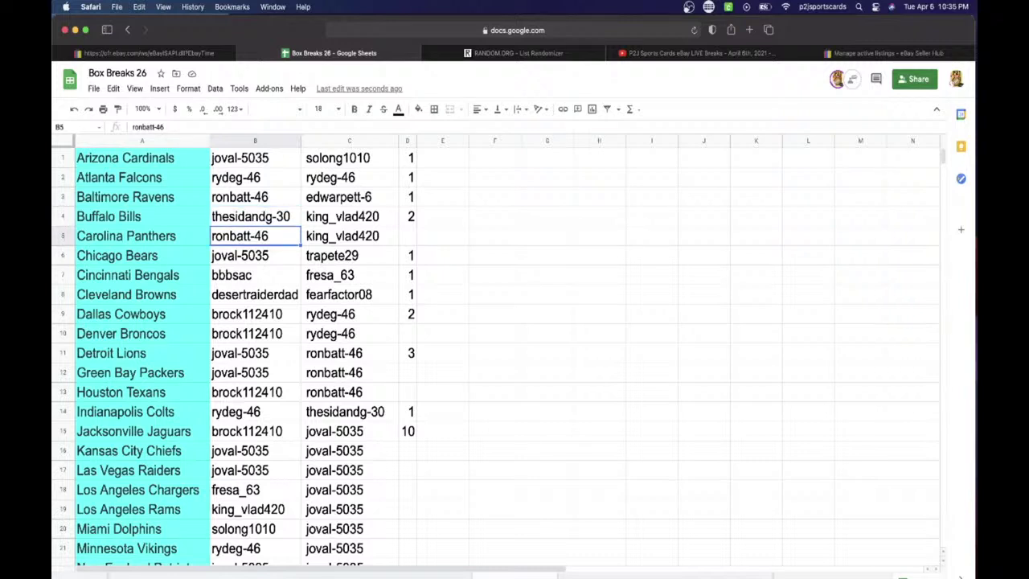
pyautogui.press('Down')
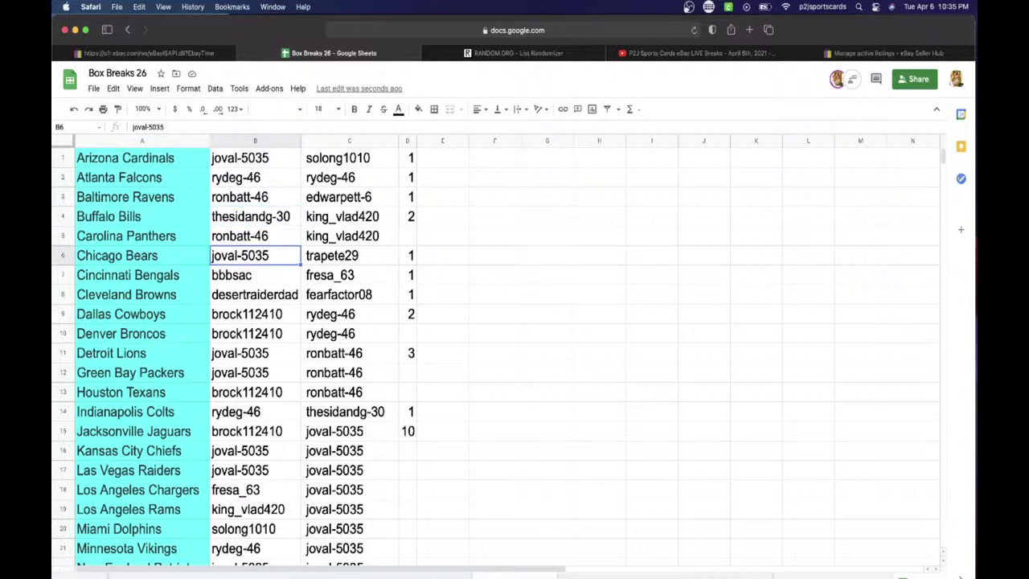
pyautogui.press('Down')
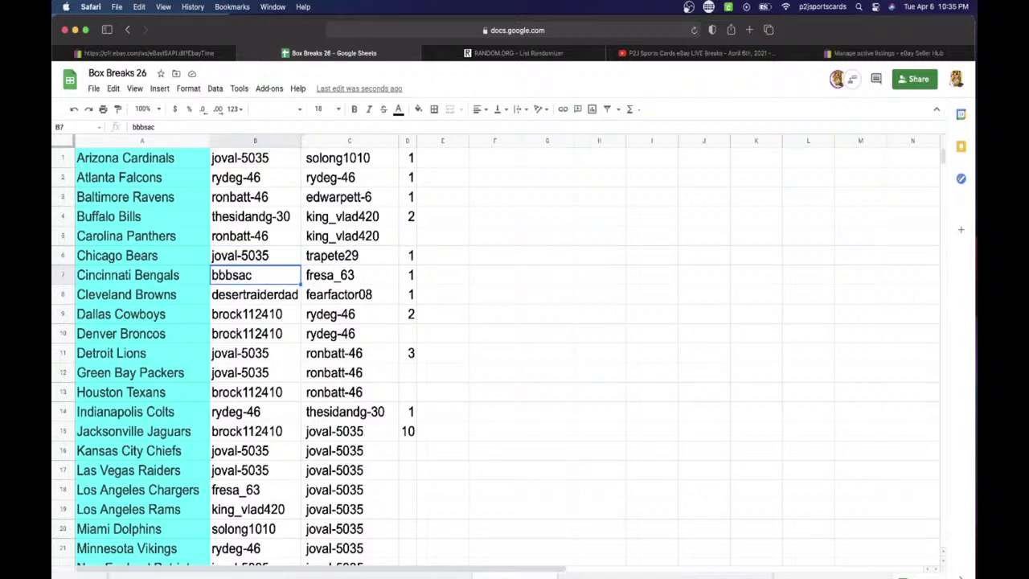
pyautogui.press('Down')
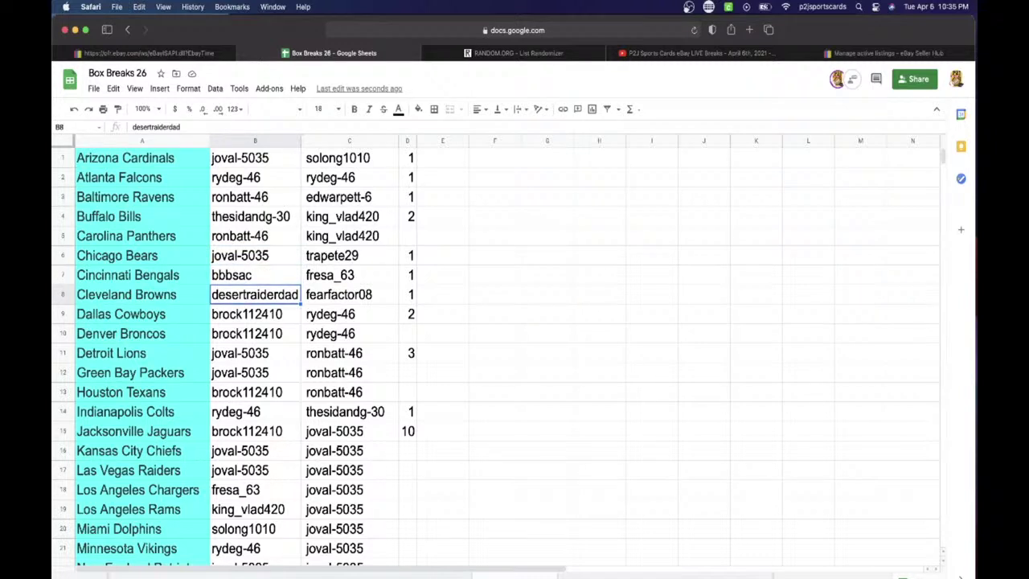
pyautogui.press('Down')
pyautogui.press('Down')
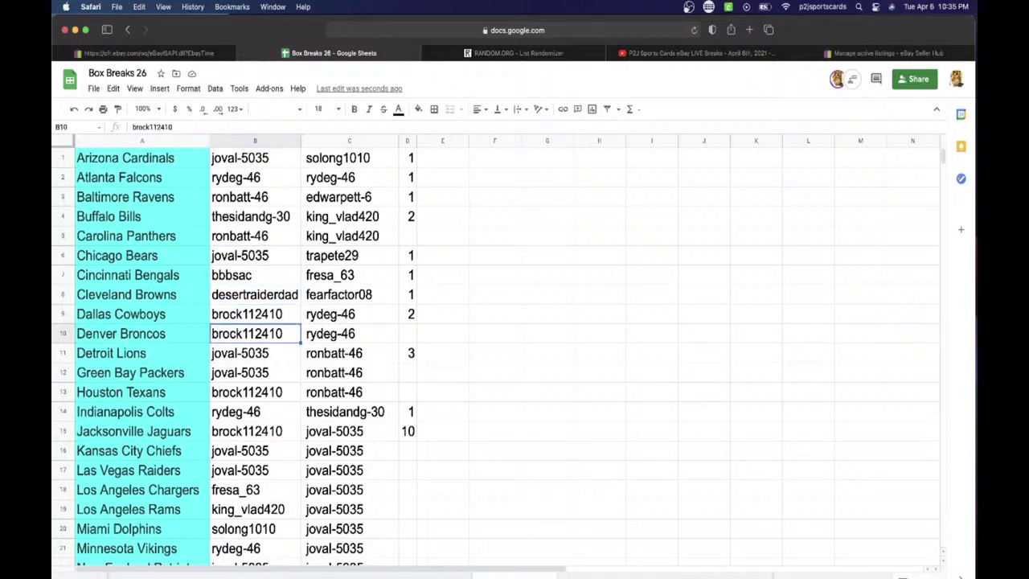
pyautogui.press('Down')
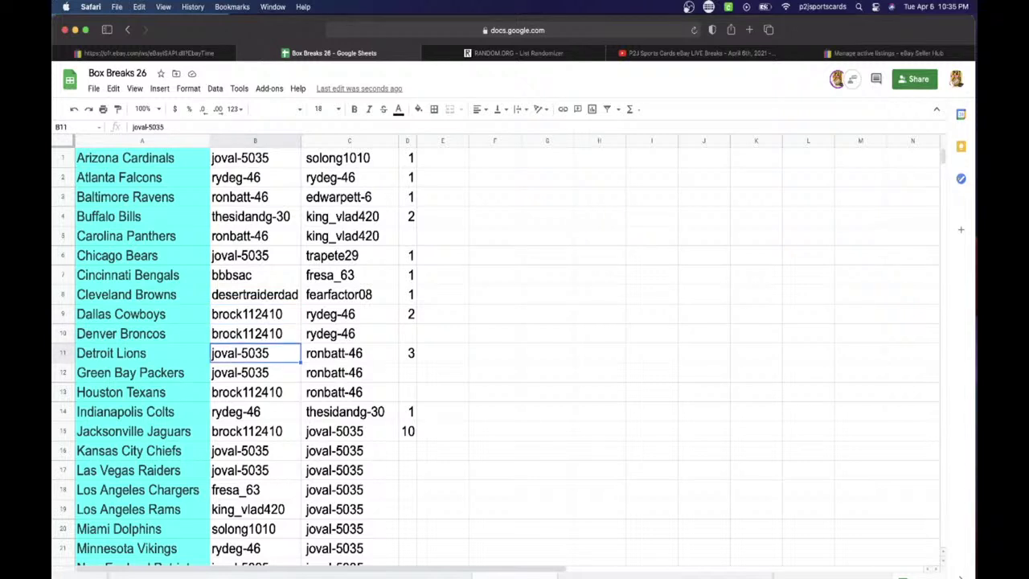
pyautogui.press('Down')
pyautogui.press('Down')
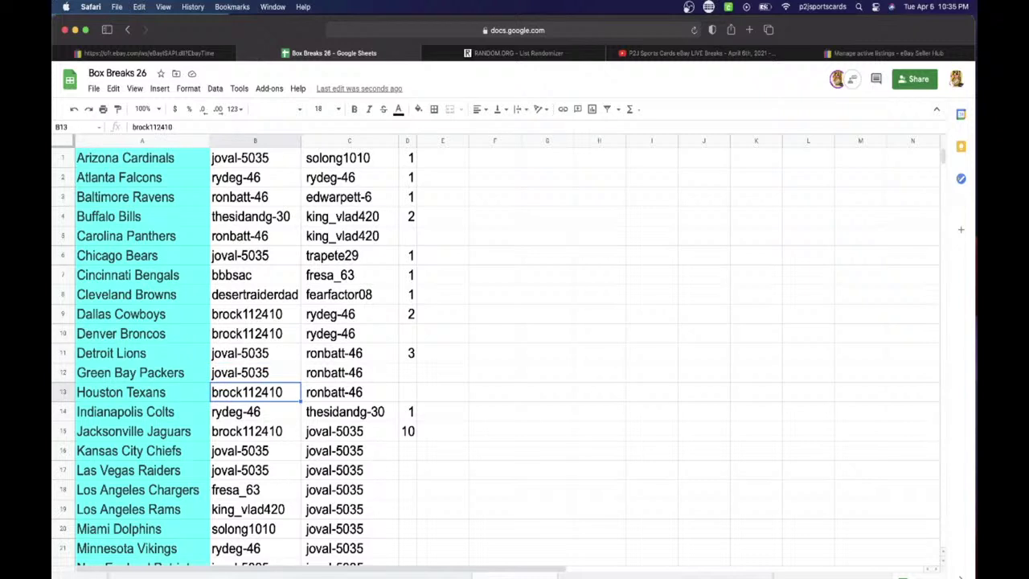
pyautogui.press('Down')
pyautogui.press('Down')
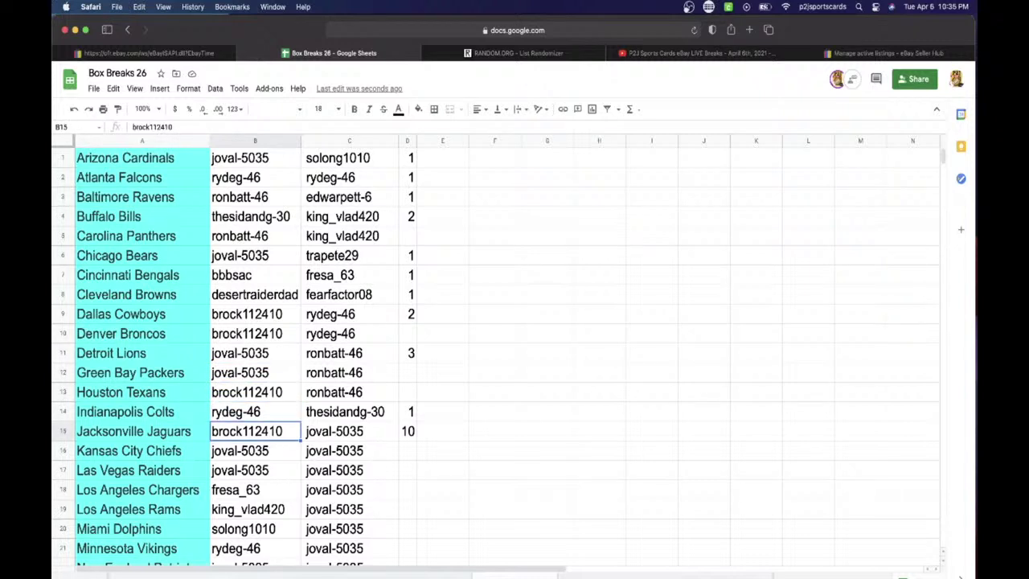
pyautogui.press('Down')
pyautogui.press('Down')
pyautogui.press('Down')
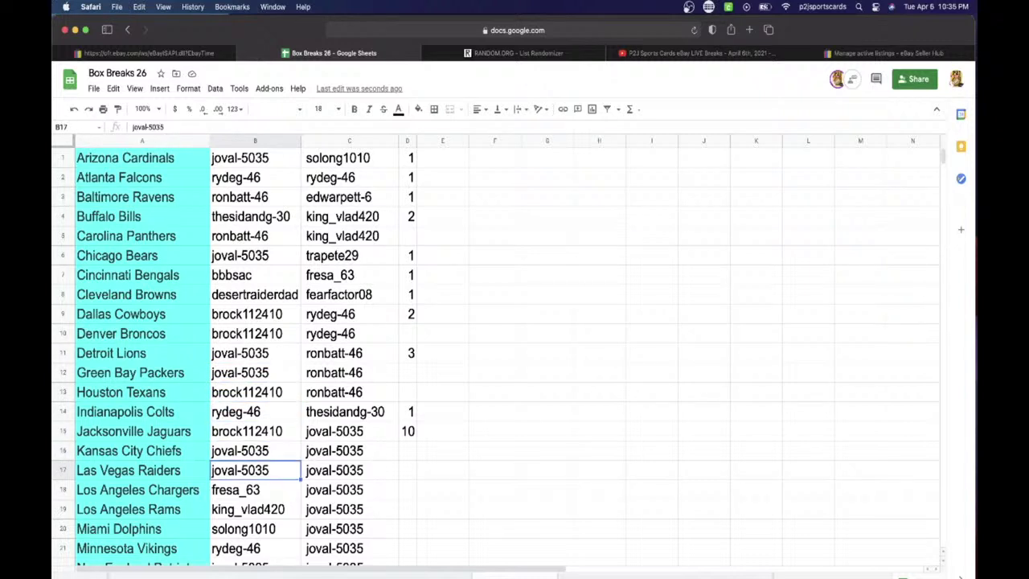
pyautogui.press('Down')
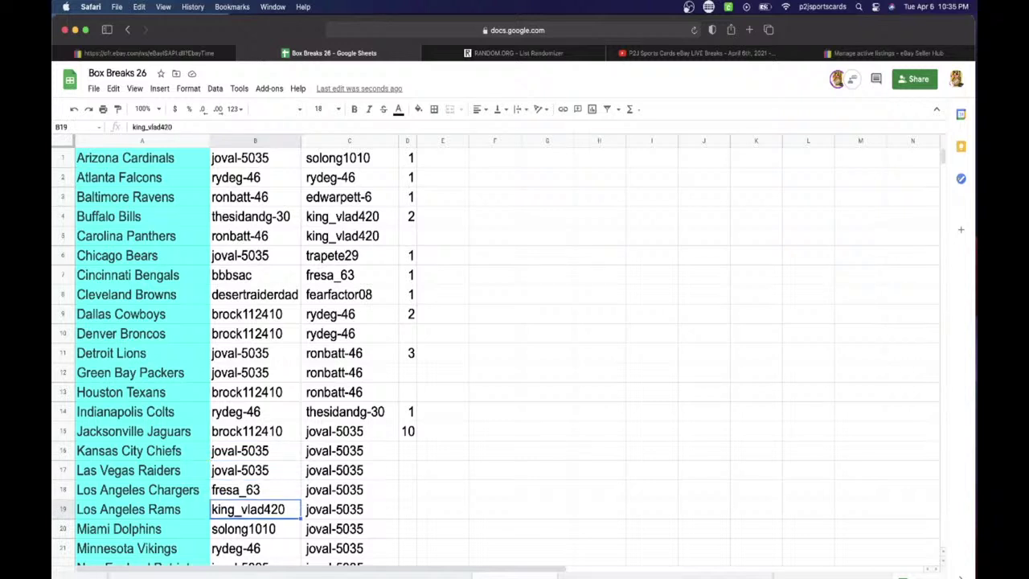
pyautogui.press('Down')
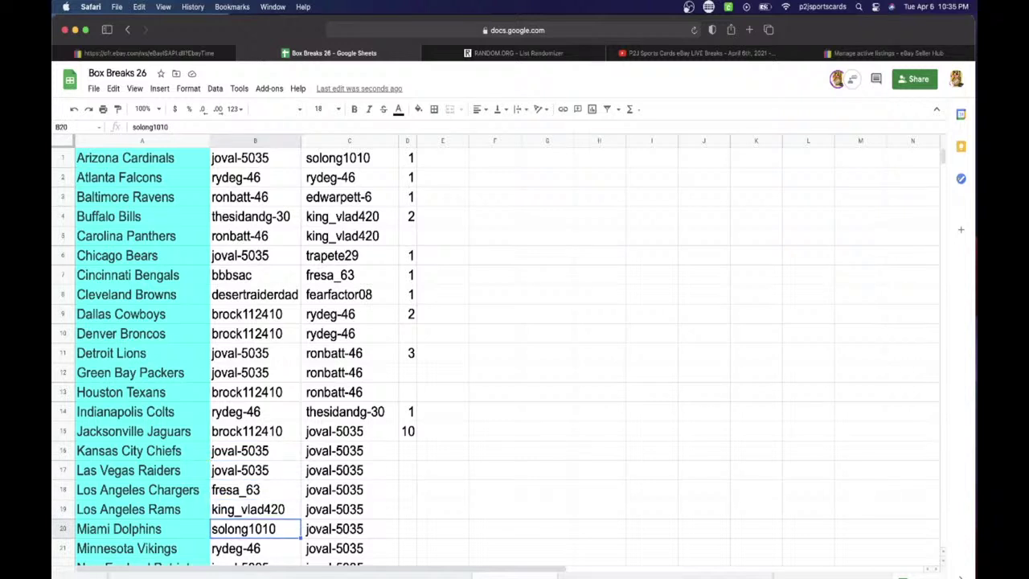
pyautogui.press('Down')
pyautogui.press('Down')
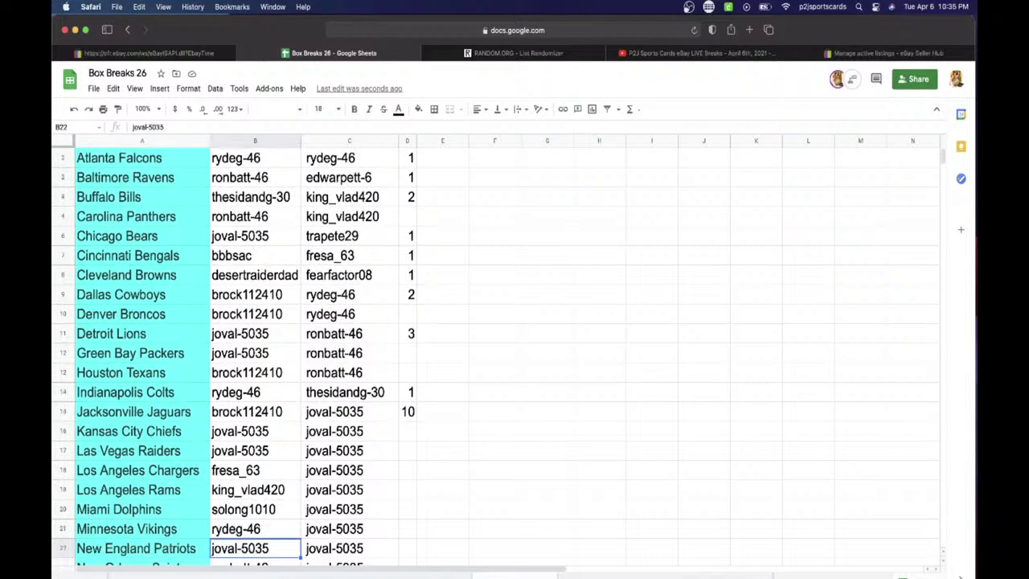
pyautogui.press('Down')
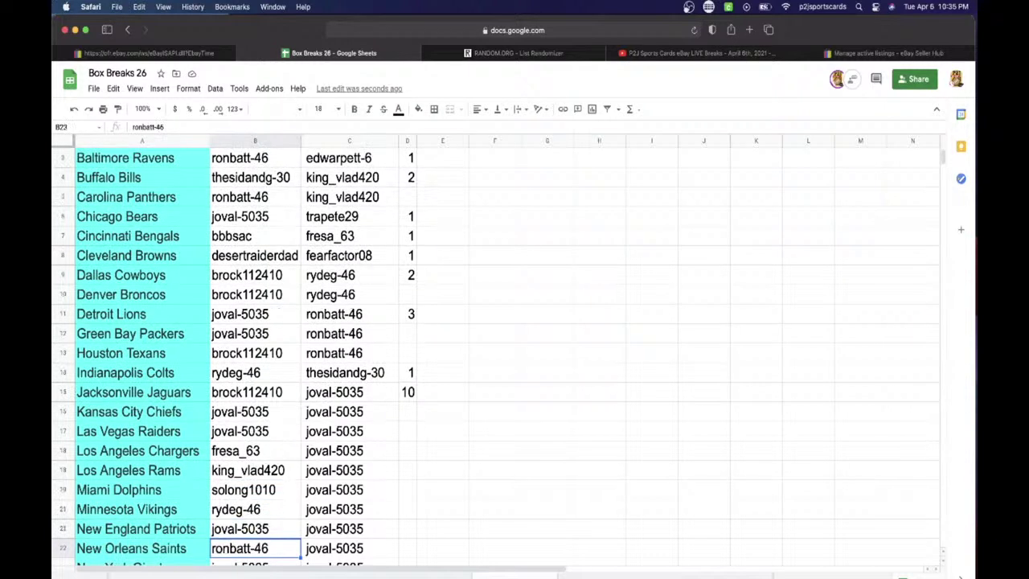
pyautogui.press('Down')
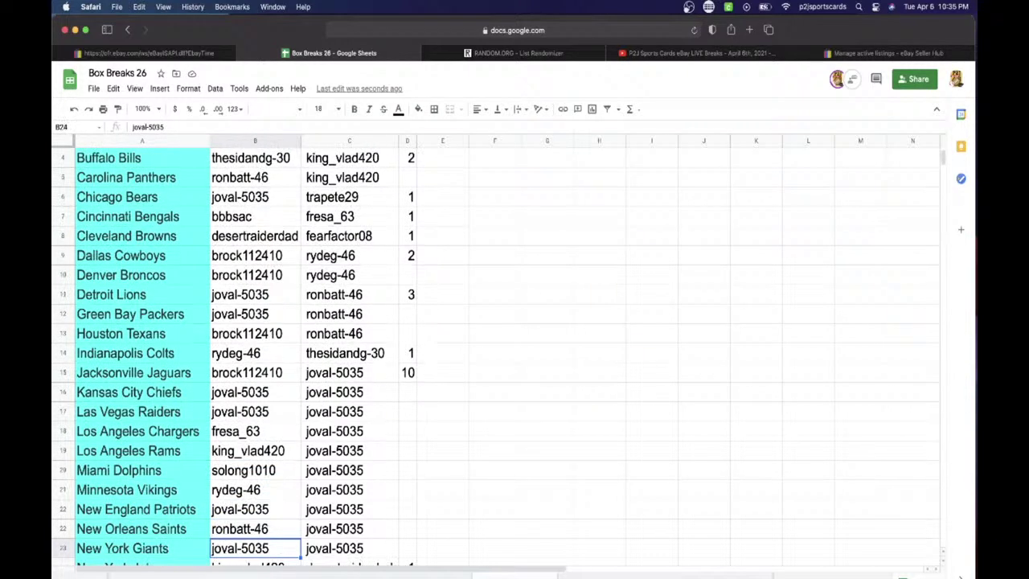
pyautogui.press('Down')
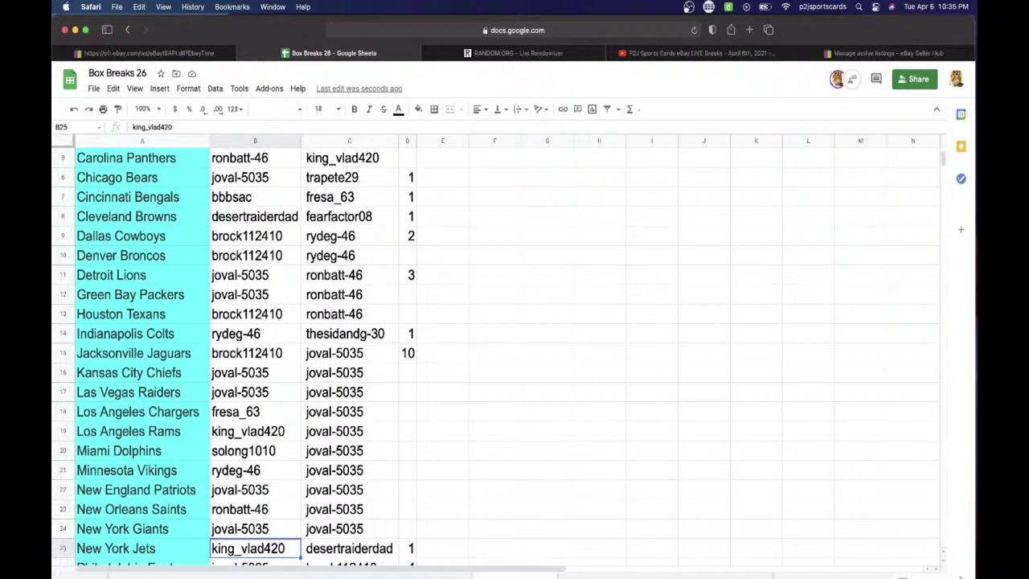
pyautogui.press('Down')
pyautogui.press('Down')
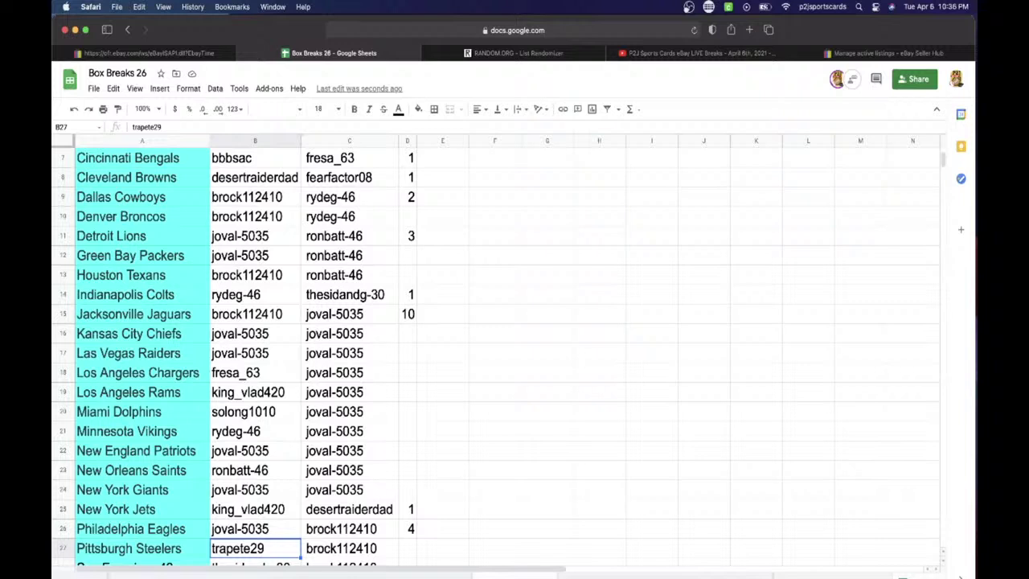
pyautogui.press('Down')
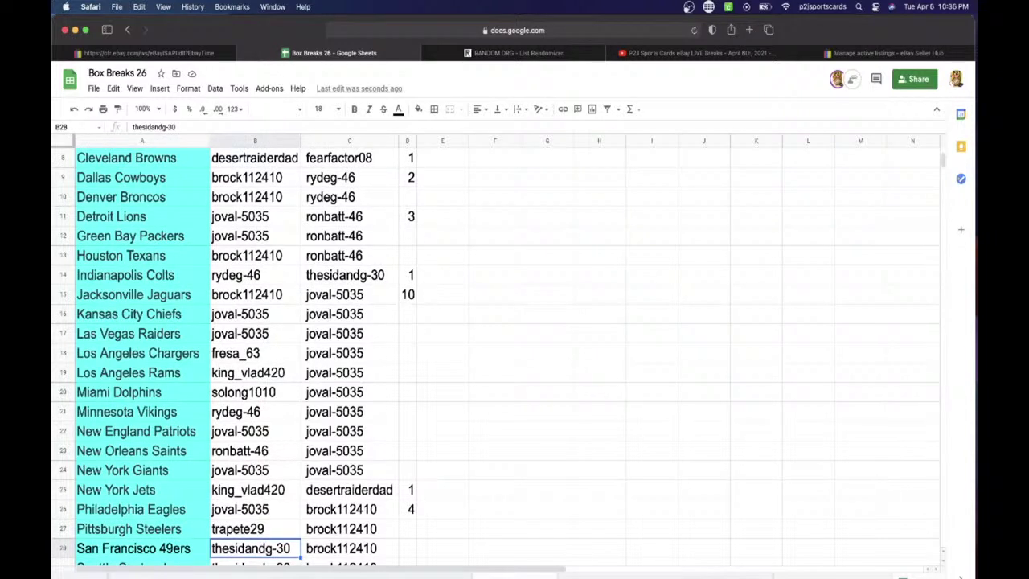
pyautogui.press('Down')
pyautogui.press('Down')
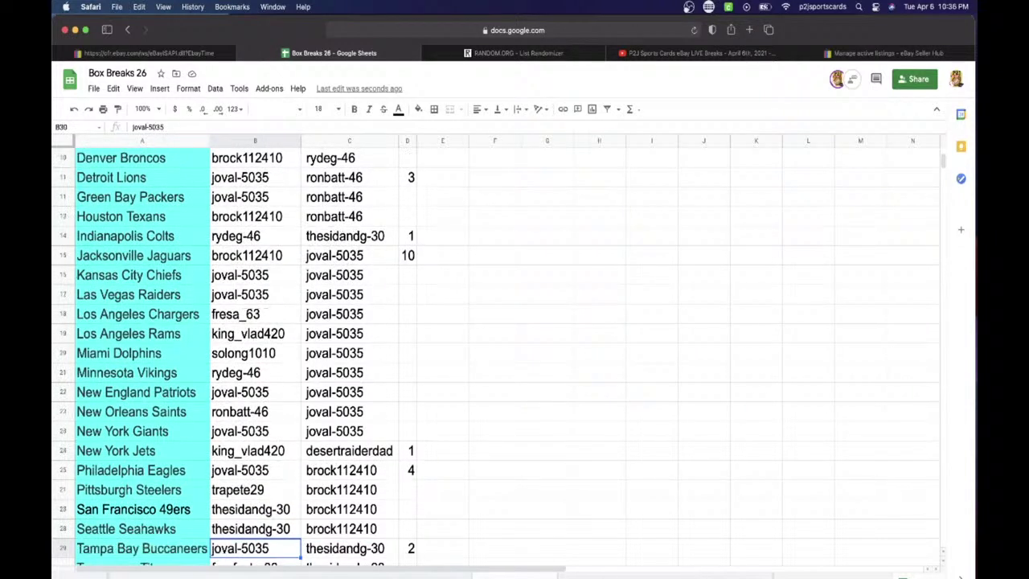
pyautogui.press('Down')
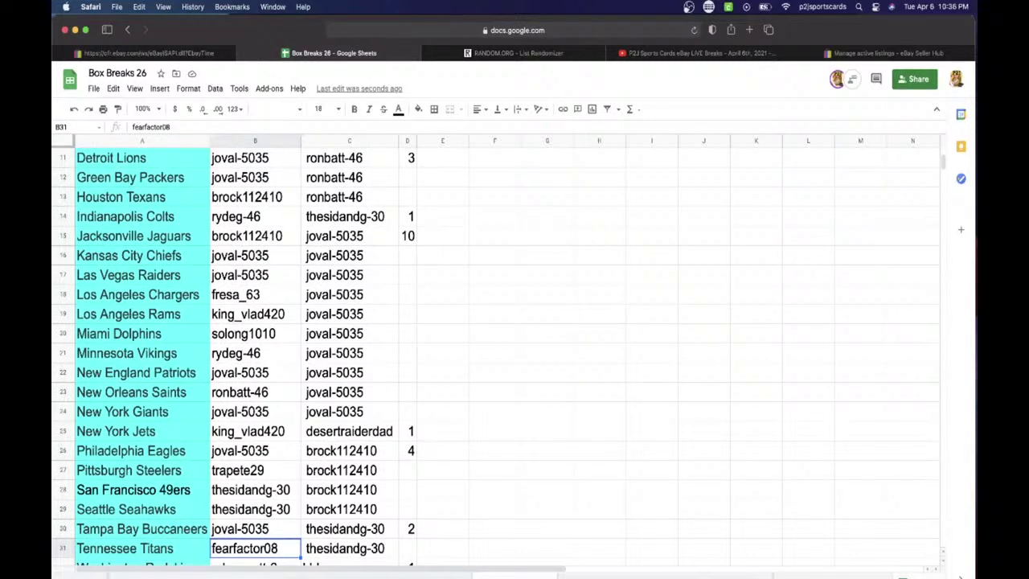
pyautogui.press('Down')
# Step: Go back up column B from the Washington Redskins row to the beginning of the team assignment list
pyautogui.press('Up')
pyautogui.press('Up')
pyautogui.press('Up')
pyautogui.press('Up')
pyautogui.press('Up')
pyautogui.press('Up')
pyautogui.press('Up')
pyautogui.press('Up')
pyautogui.press('Up')
pyautogui.press('Up')
pyautogui.press('Up')
pyautogui.press('Up')
pyautogui.press('Up')
pyautogui.press('Up')
pyautogui.press('Up')
pyautogui.press('Up')
pyautogui.press('Up')
pyautogui.press('Up')
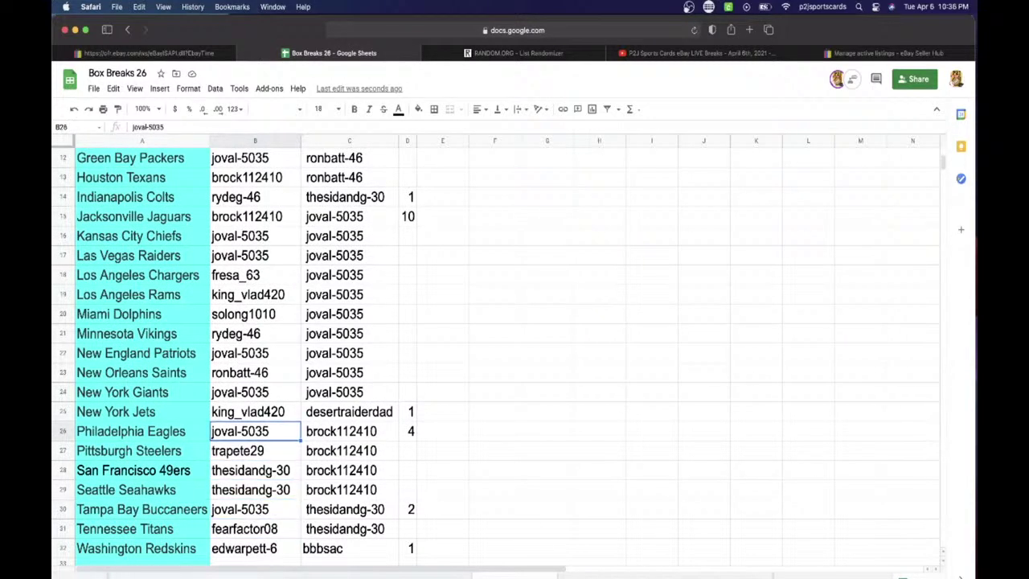
pyautogui.press('Up')
pyautogui.press('Up')
pyautogui.press('Up')
pyautogui.press('Up')
pyautogui.press('Up')
pyautogui.press('Up')
pyautogui.press('Up')
pyautogui.press('Up')
pyautogui.press('Up')
pyautogui.press('Up')
pyautogui.press('Up')
pyautogui.press('Up')
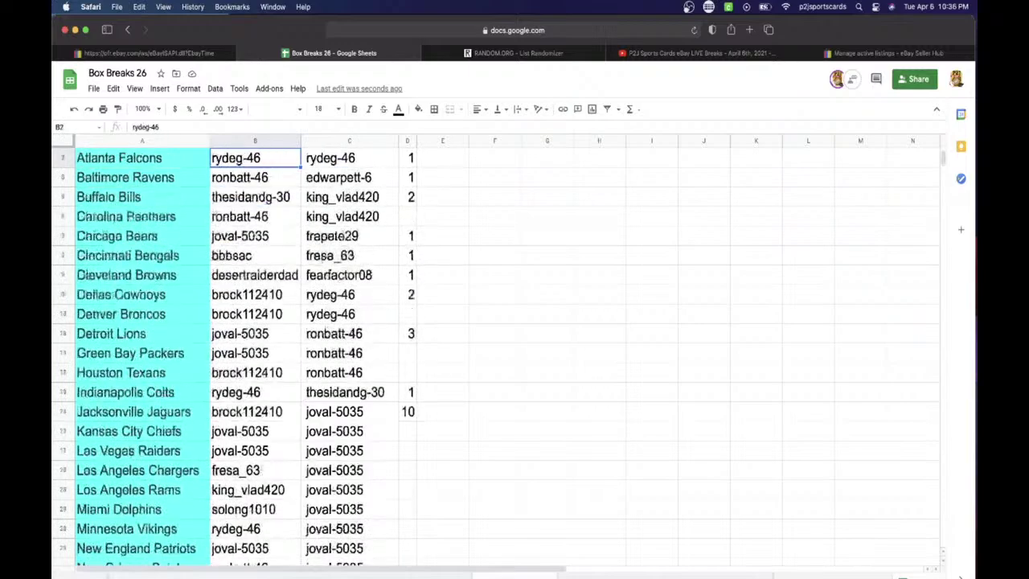